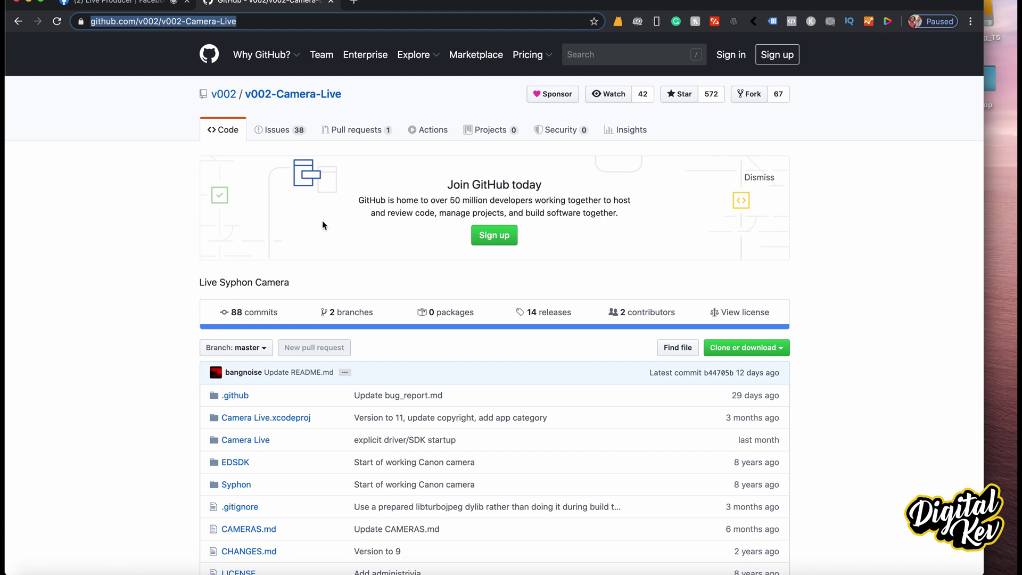
# - Download Camera.Live.zip from the Build 11 release in the GitHub repository's releases
pyautogui.click(561, 318)
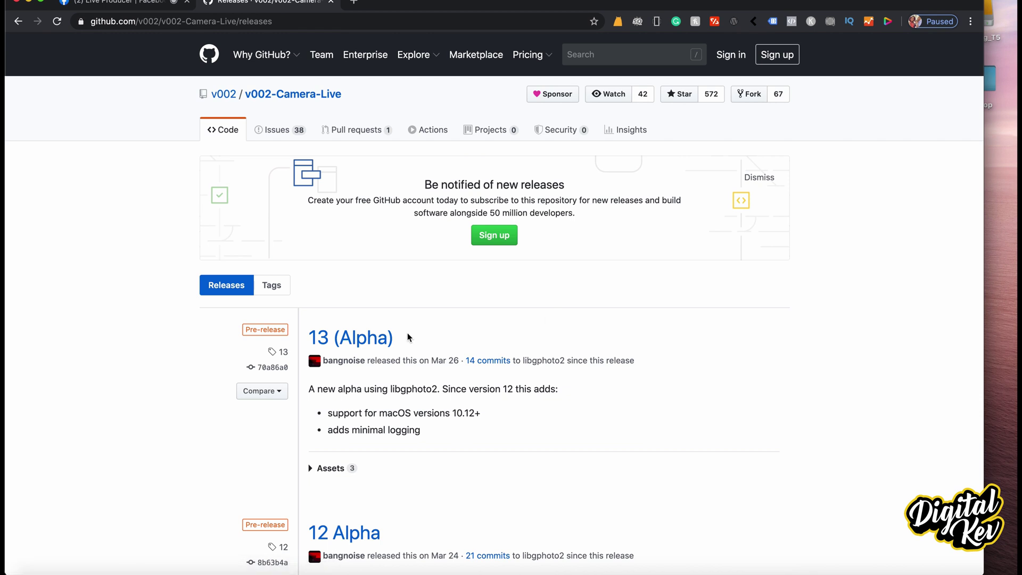
pyautogui.scroll(-3, 384, 343)
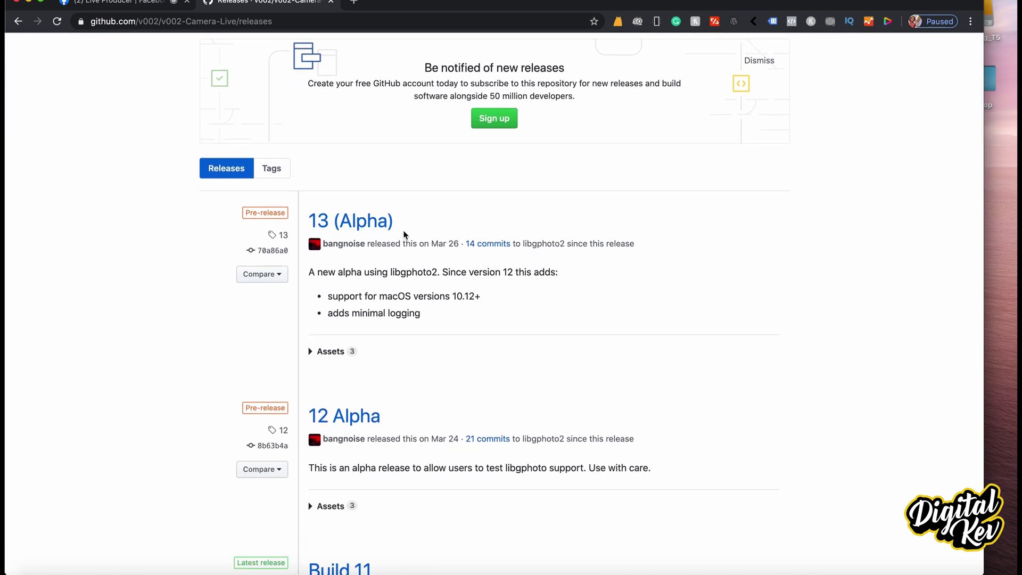
pyautogui.scroll(-2, 578, 261)
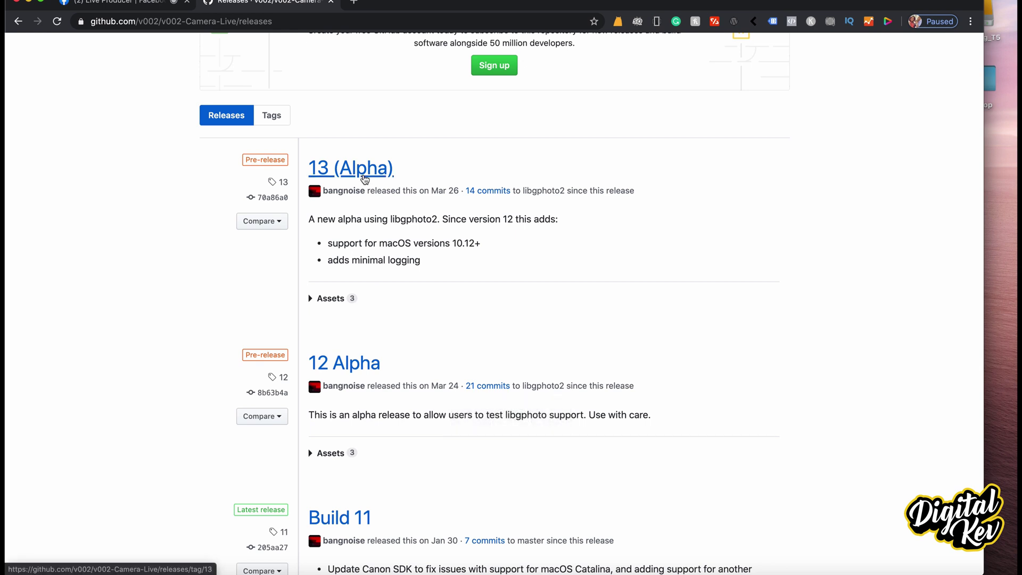
pyautogui.scroll(-5, 377, 289)
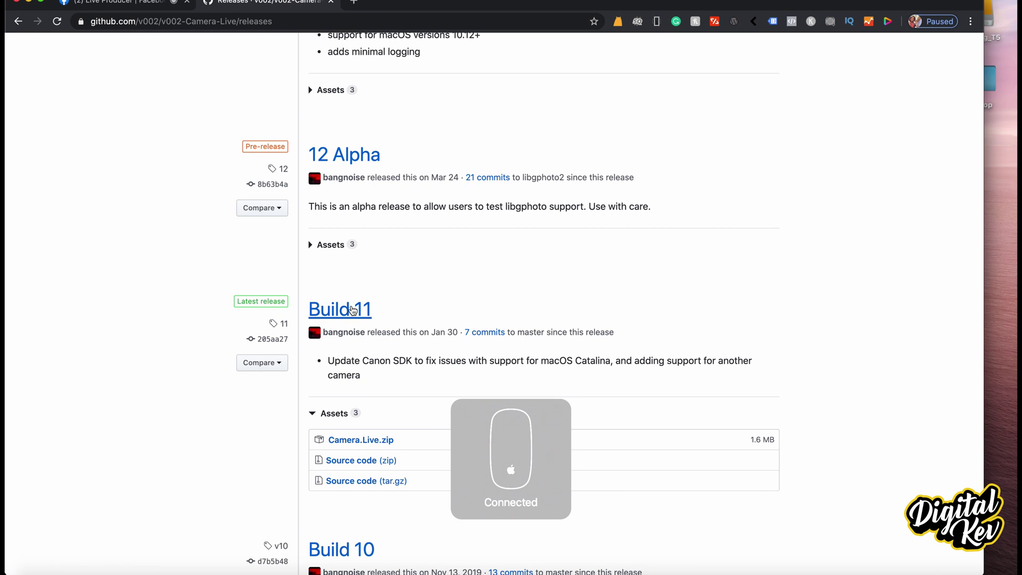
pyautogui.scroll(-1, 362, 308)
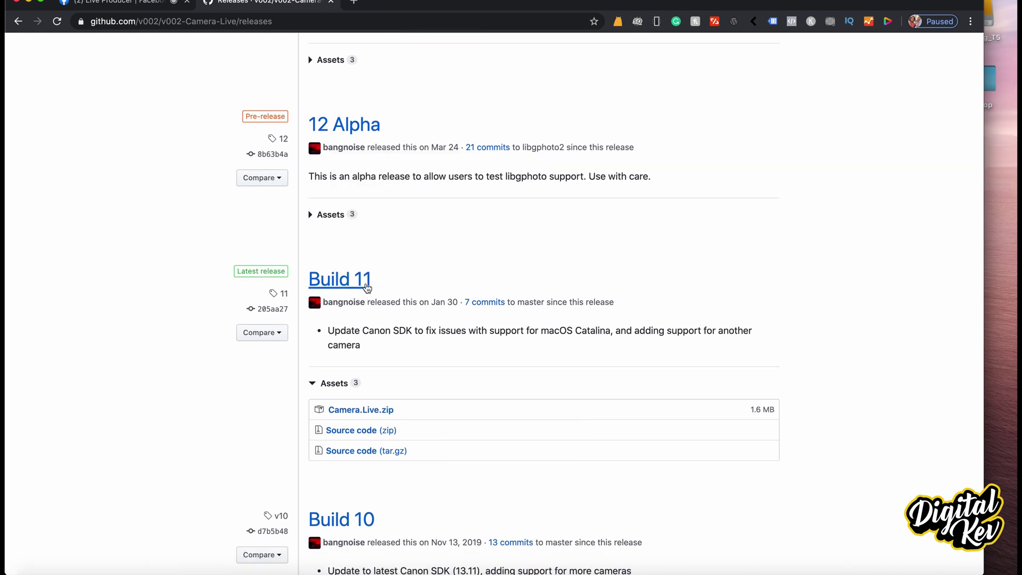
pyautogui.click(367, 287)
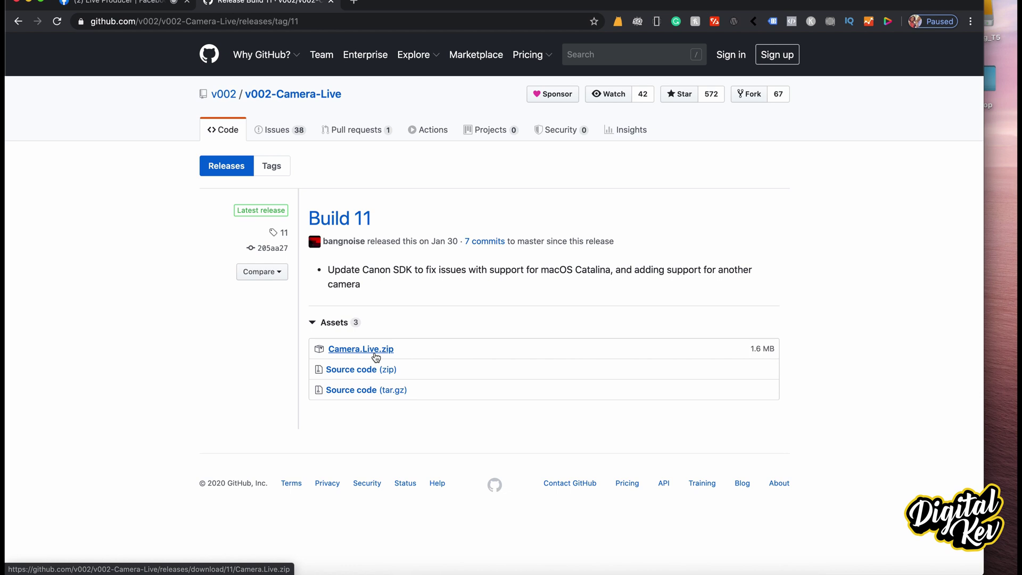
pyautogui.click(375, 357)
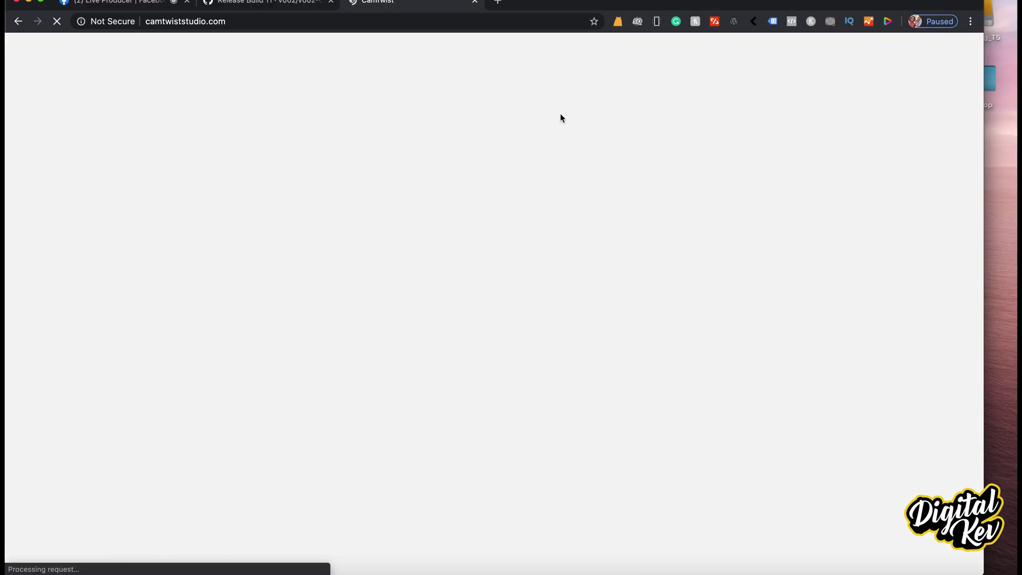
pyautogui.scroll(-5, 538, 190)
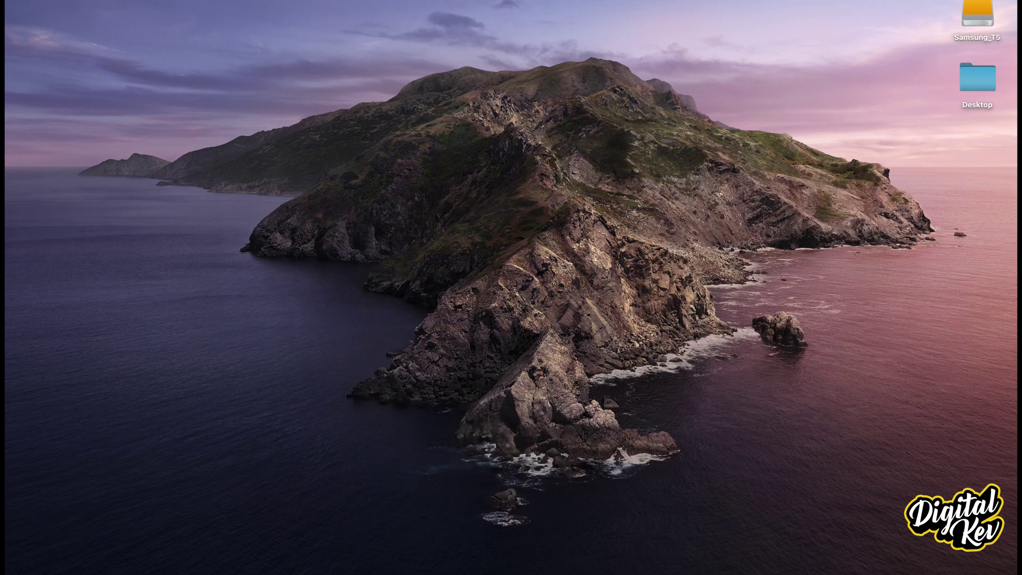
# - Launch Camera Live by searching 'camera' in Spotlight
pyautogui.press('super+space')
pyautogui.write('camera')
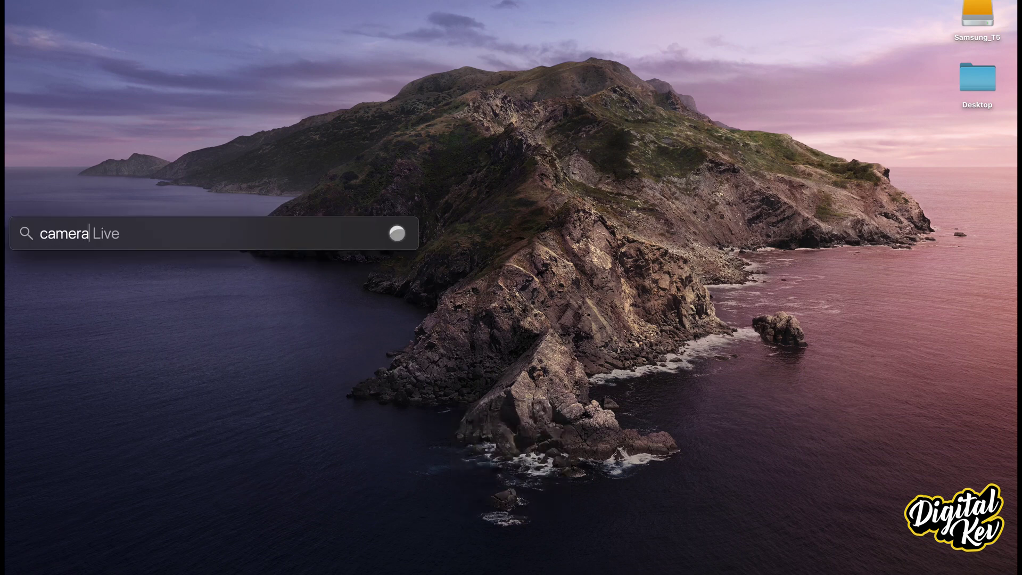
pyautogui.press('Return')
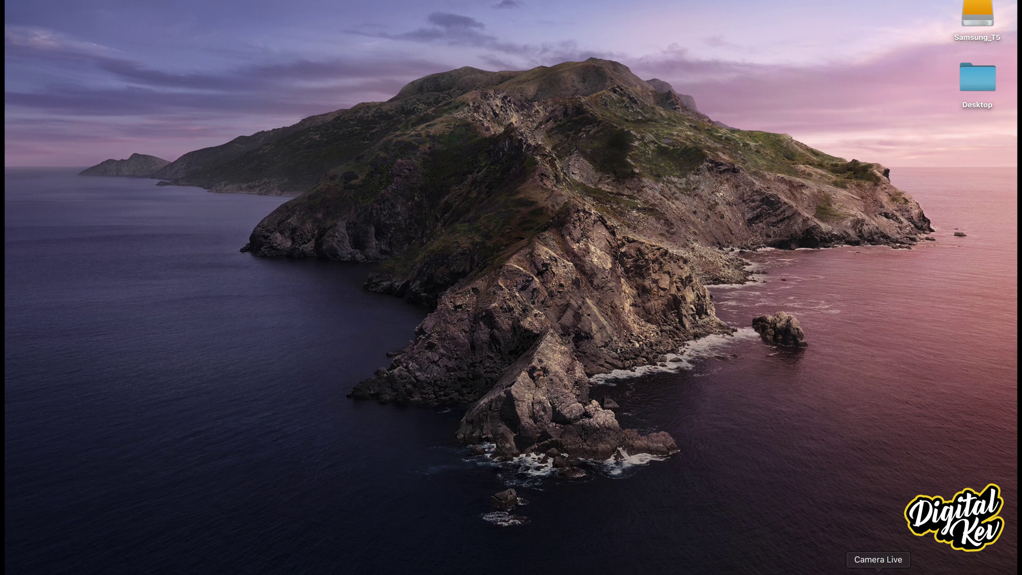
# - Quit Camera Live from the Dock, relaunch it via Spotlight, and move its window higher
pyautogui.rightClick(878, 571)
pyautogui.click(884, 552)
pyautogui.press('super+space')
pyautogui.write('camera')
pyautogui.press('Return')
pyautogui.moveTo(380, 265); pyautogui.dragTo(495, 121)
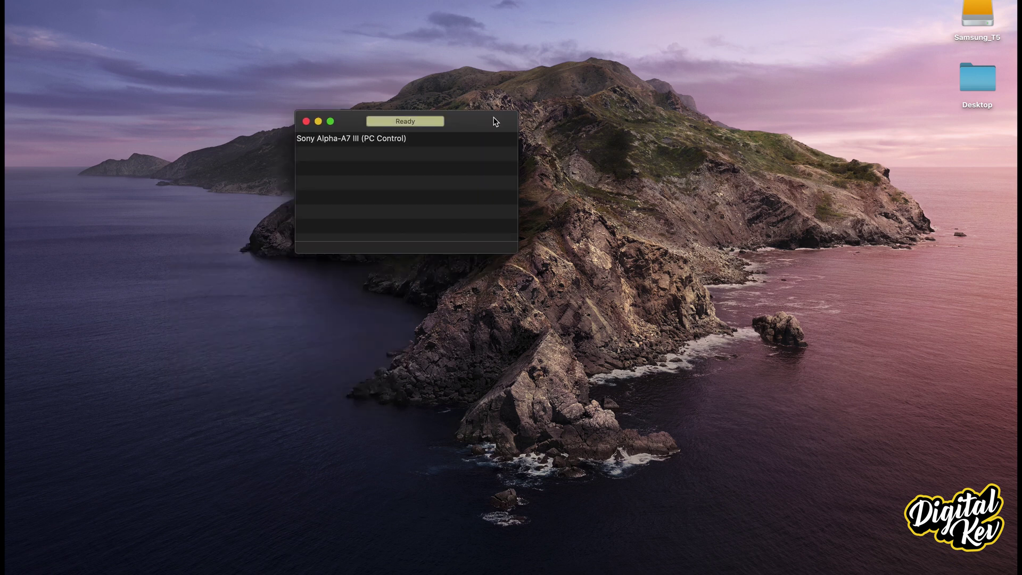
# - Activate the Sony Alpha-A7 III camera in Camera Live, then launch CamTwist via Spotlight search 'twist'
pyautogui.click(354, 141)
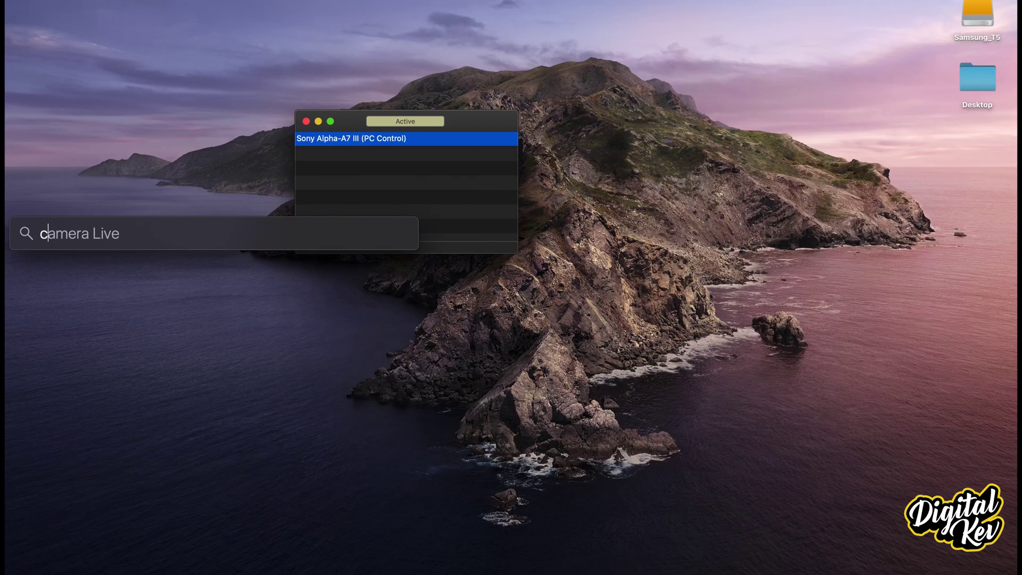
pyautogui.write('amera twis')
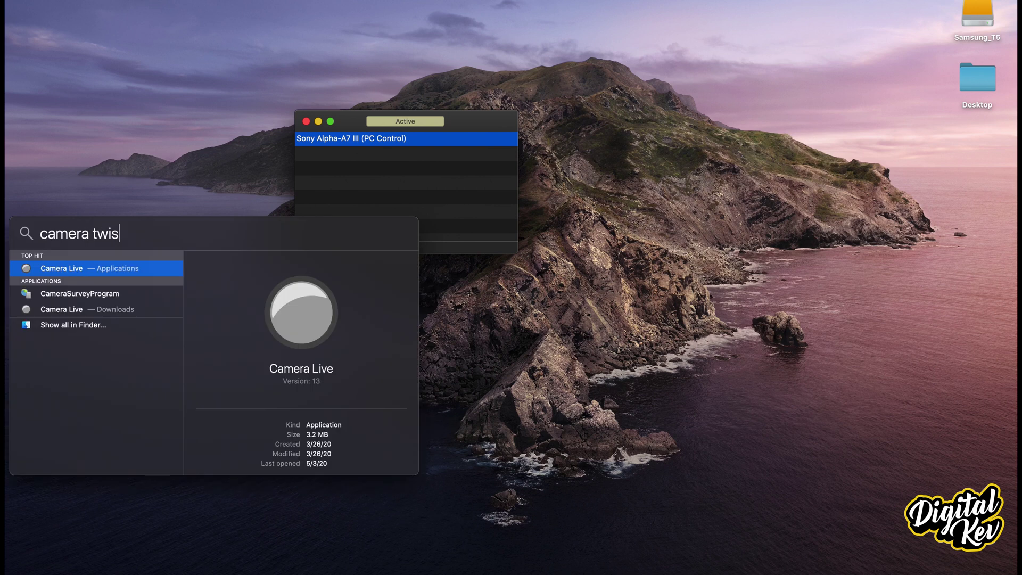
pyautogui.write('t')
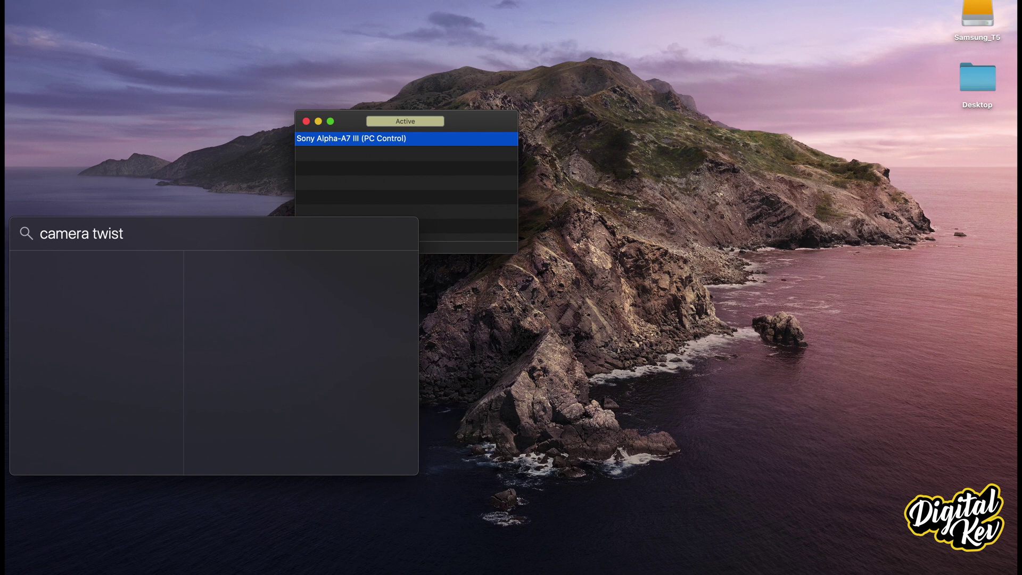
pyautogui.press('super+a')
pyautogui.write('twist')
pyautogui.press('Return')
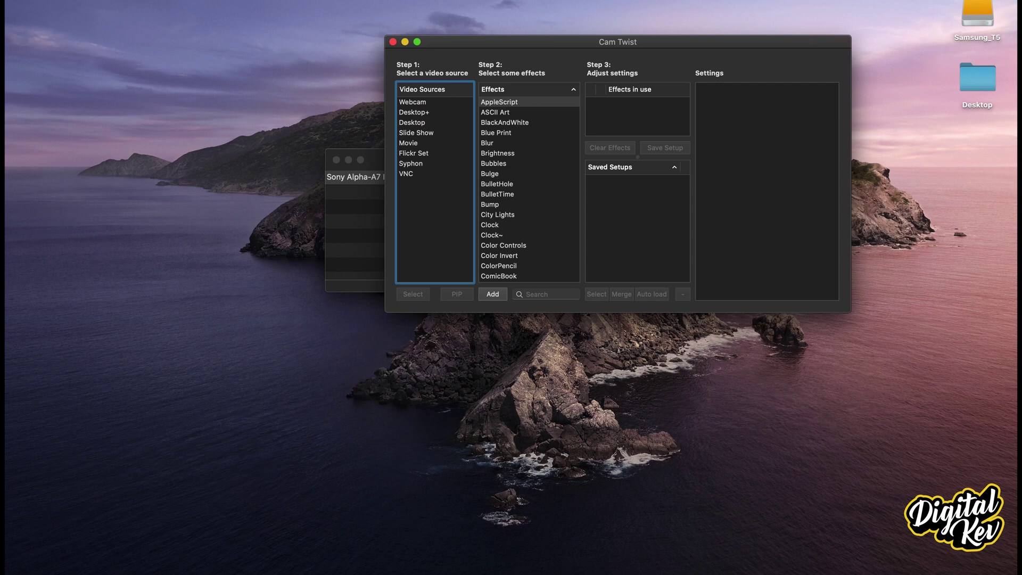
# - Make Syphon CamTwist's active video source, with Camera Live as its Syphon Server
pyautogui.moveTo(606, 47); pyautogui.dragTo(456, 55)
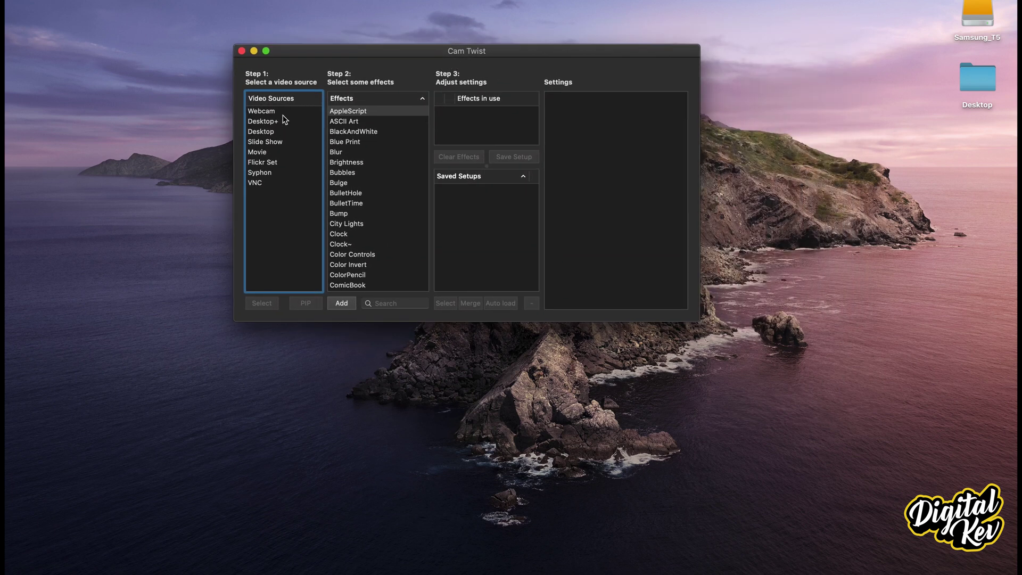
pyautogui.click(263, 114)
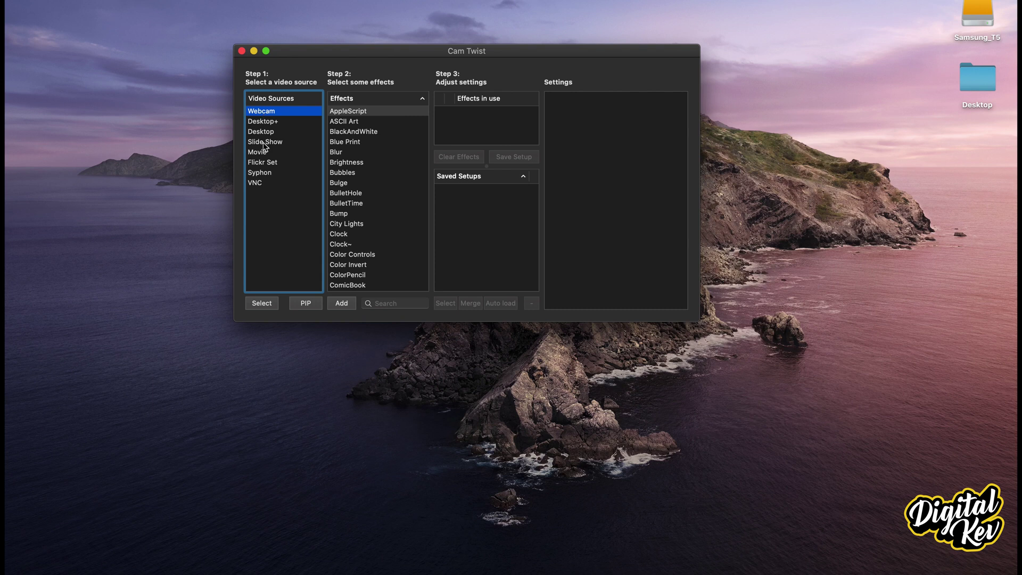
pyautogui.click(268, 173)
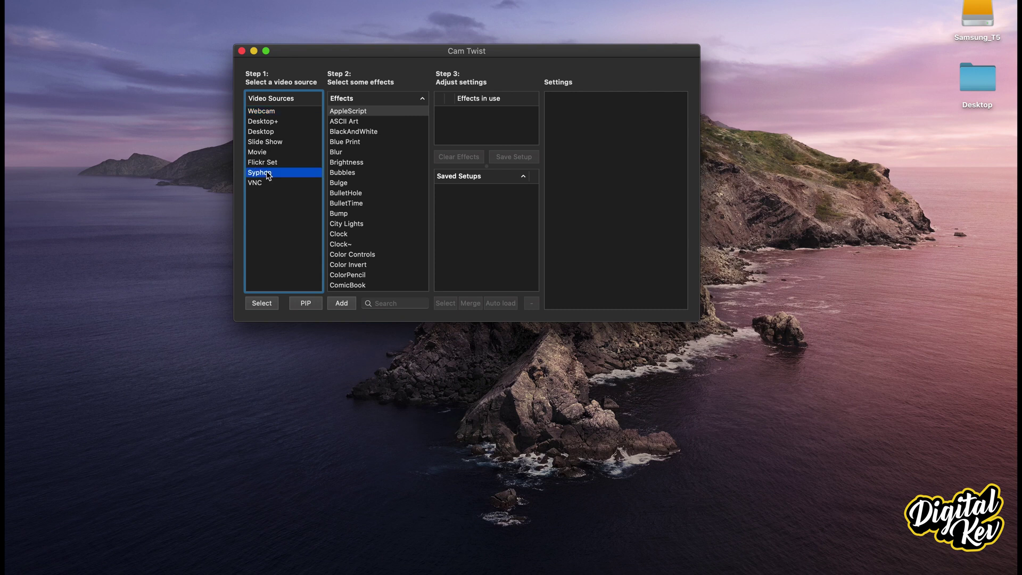
pyautogui.moveTo(507, 47); pyautogui.dragTo(554, 52)
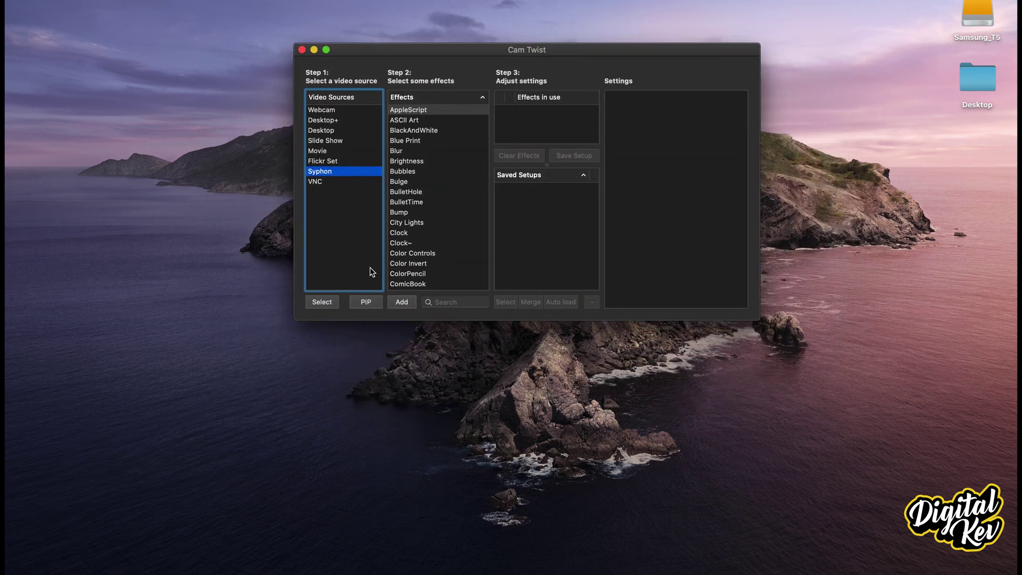
pyautogui.click(322, 301)
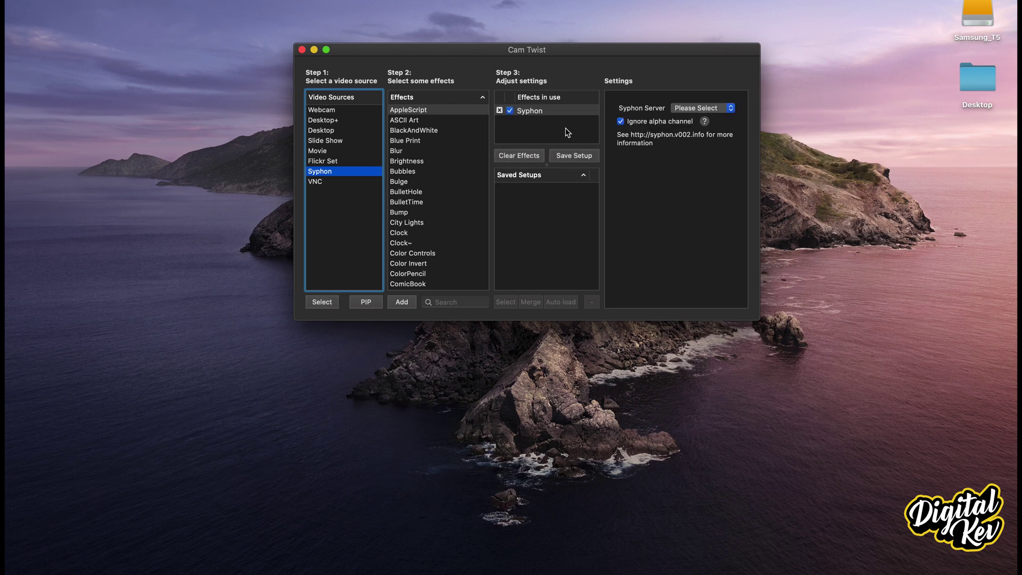
pyautogui.click(705, 108)
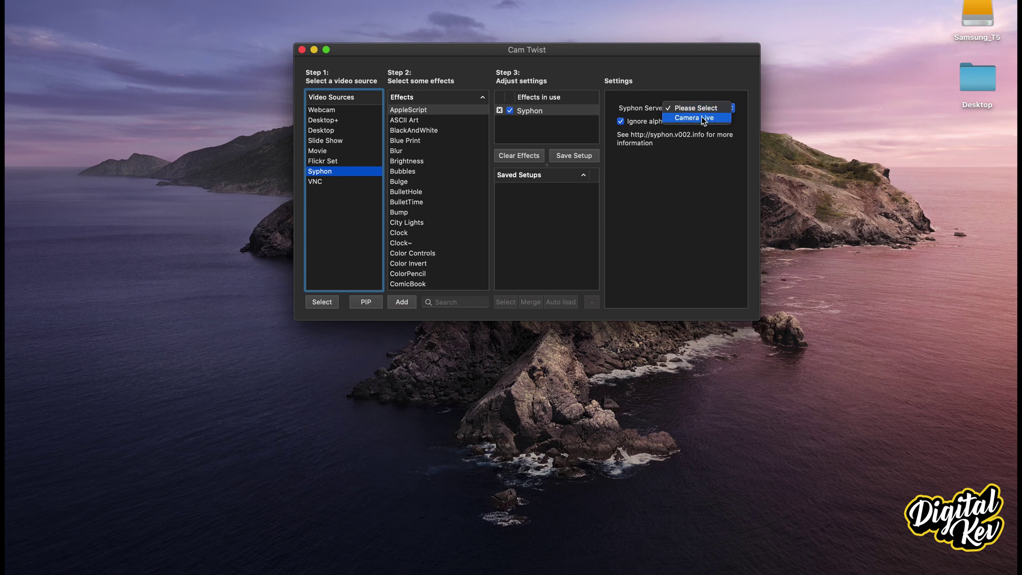
pyautogui.click(704, 118)
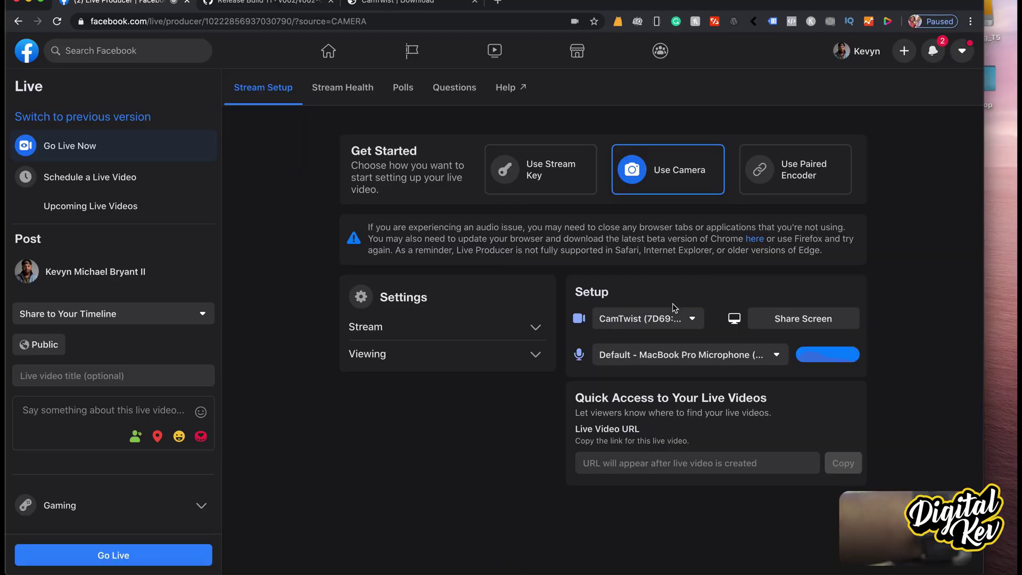
# - Keep CamTwist (7D69:90E0) selected in Facebook Live Producer's camera dropdown
pyautogui.click(663, 326)
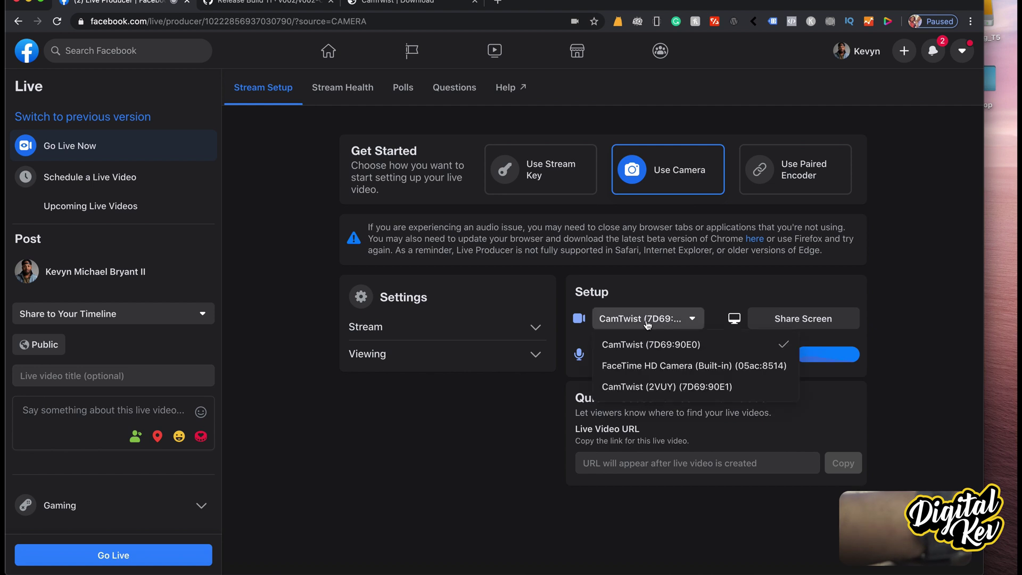
pyautogui.click(658, 348)
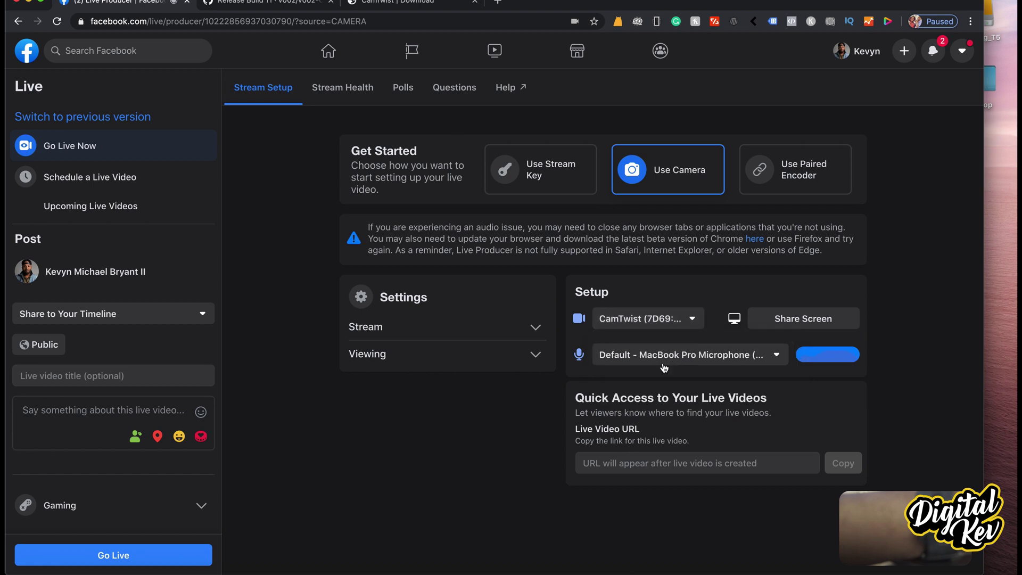
pyautogui.click(679, 325)
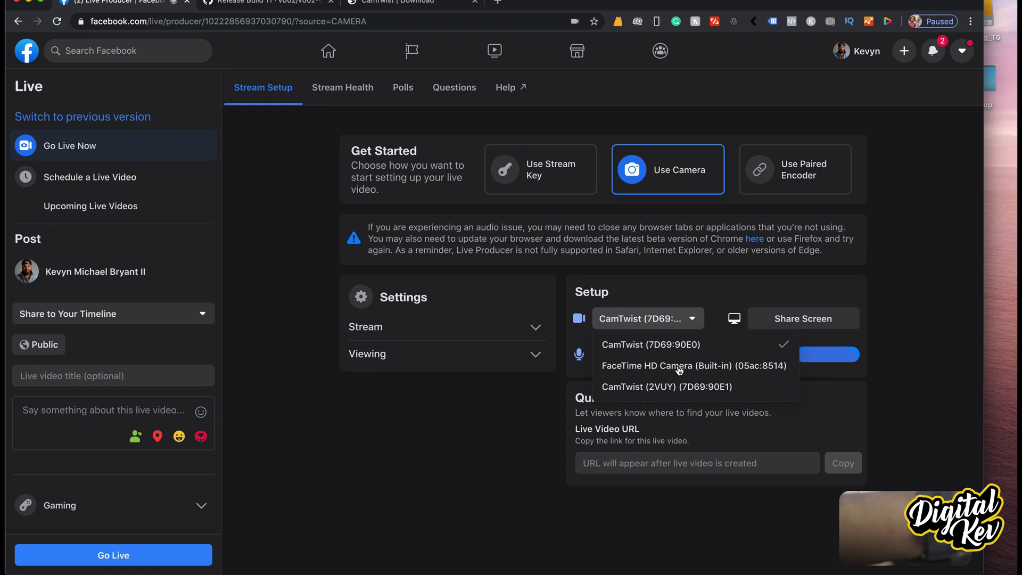
pyautogui.click(681, 323)
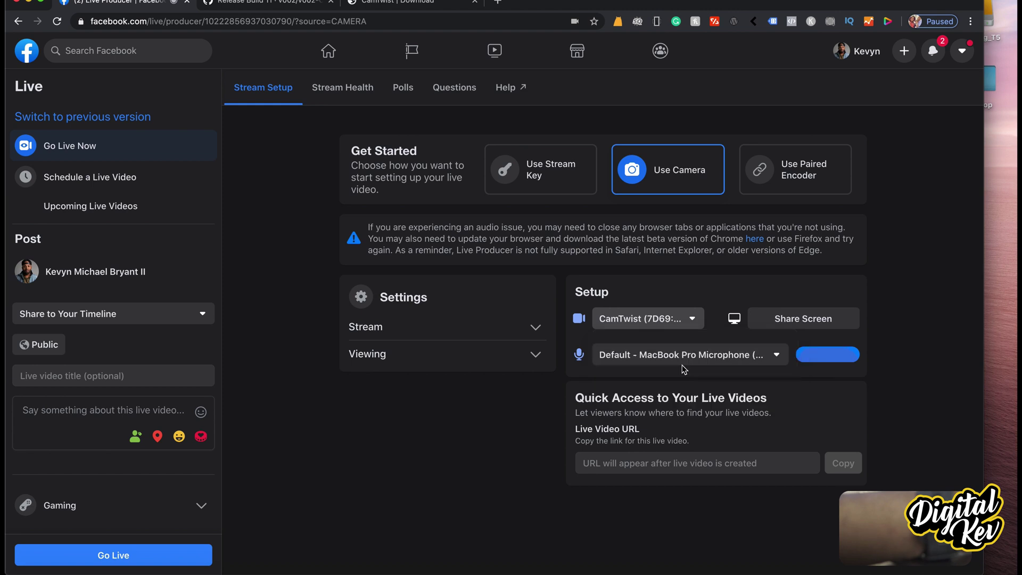
pyautogui.click(680, 324)
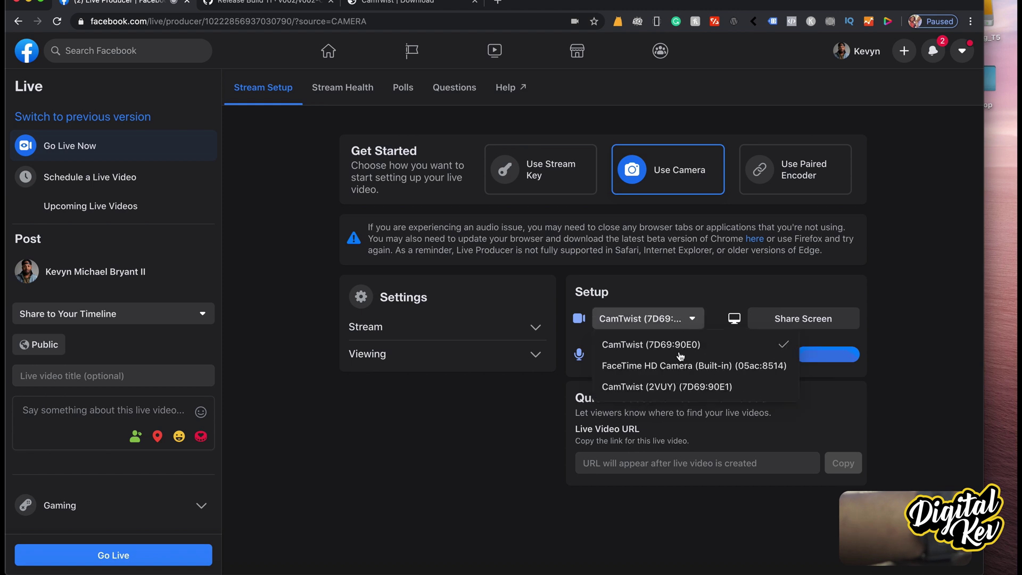
pyautogui.click(670, 321)
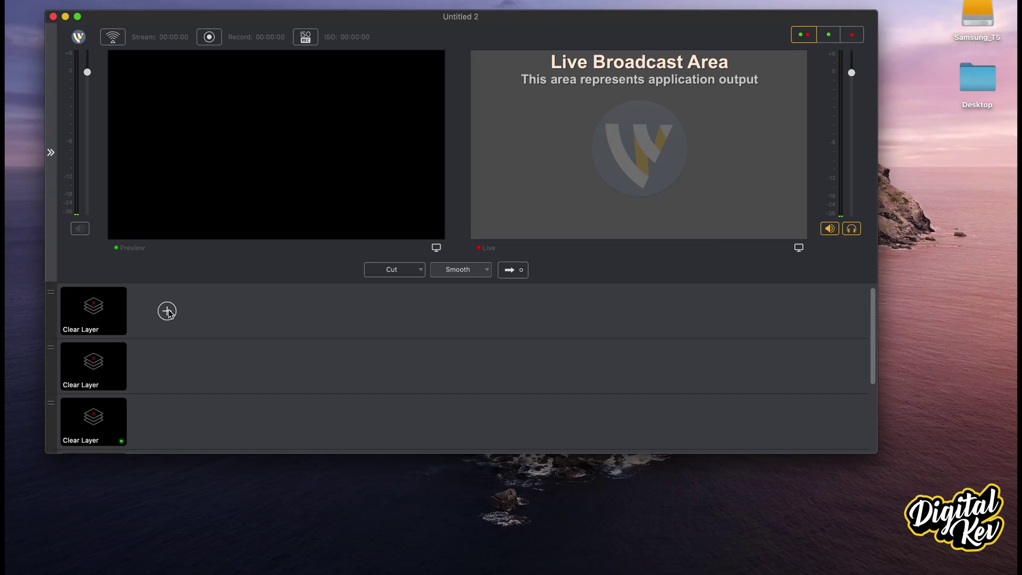
# - Add CamTwist (2VUY) Video as a Video Capture source to Wirecast's first layer
pyautogui.click(166, 311)
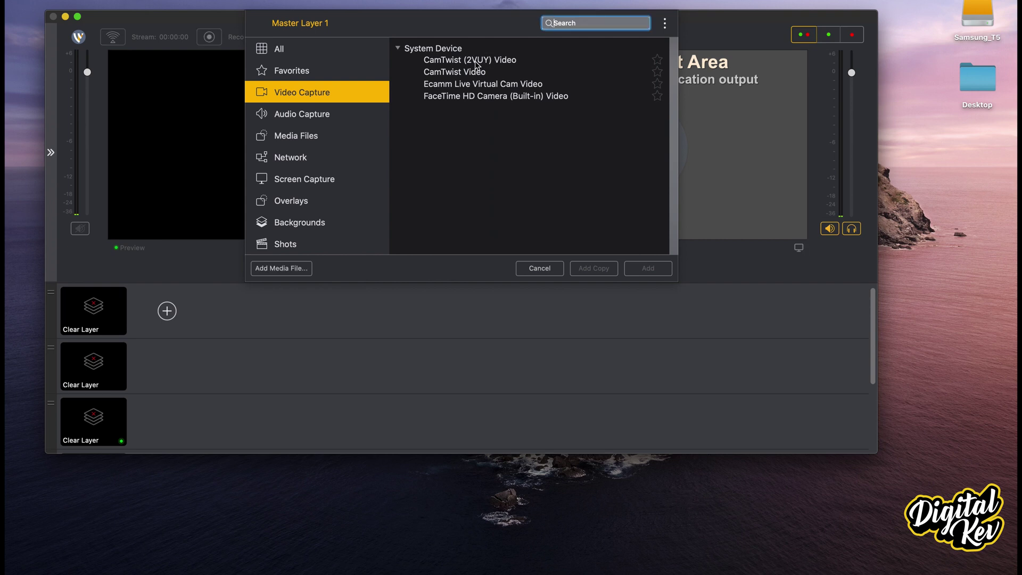
pyautogui.click(475, 63)
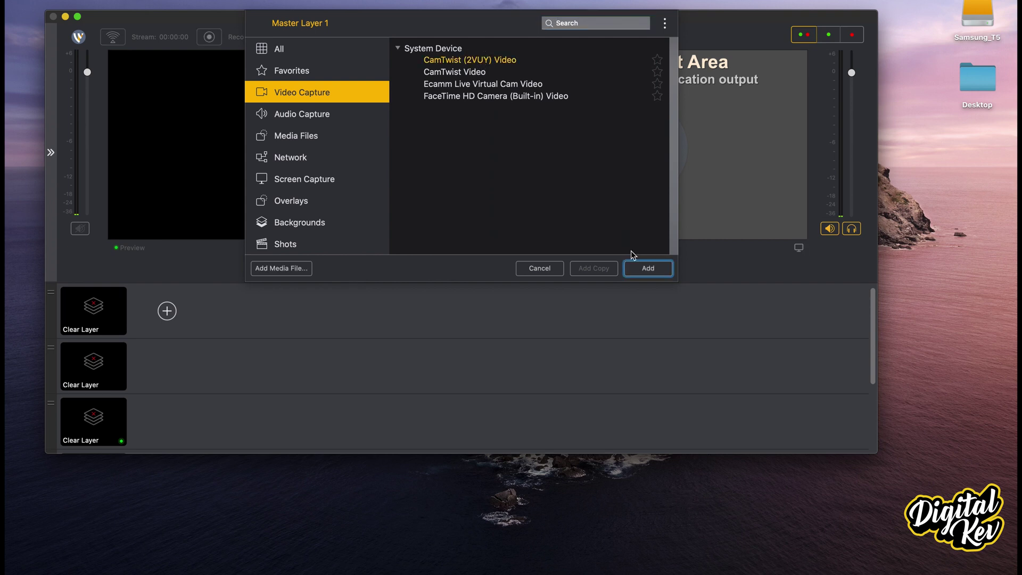
pyautogui.click(640, 268)
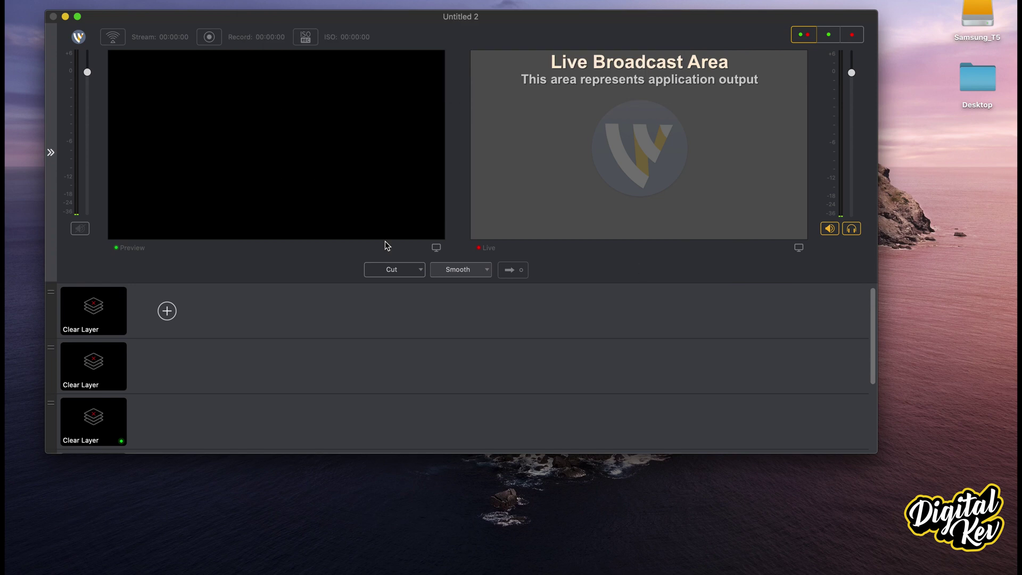